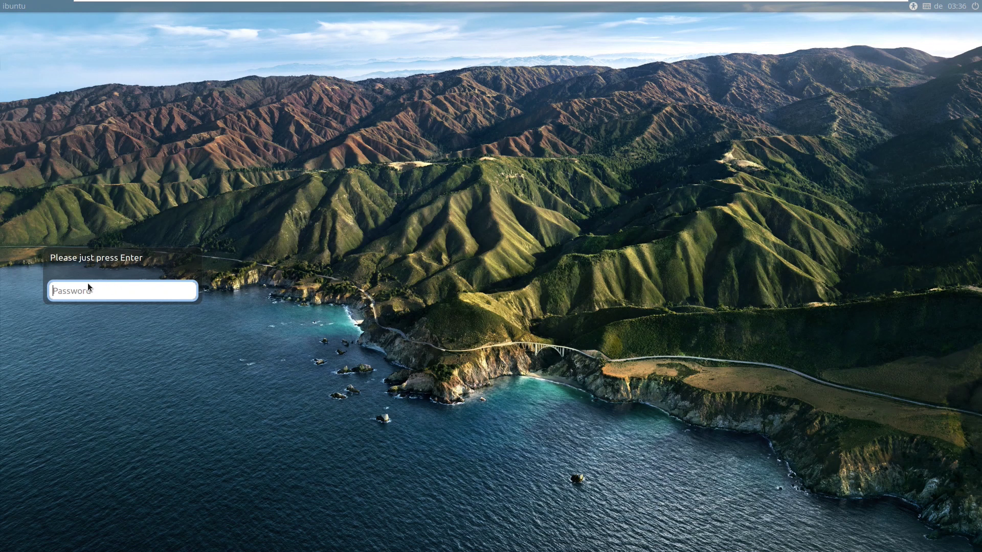
- Log in to the iBuntu 2.0 live session, leaving the password blank
key(Return)
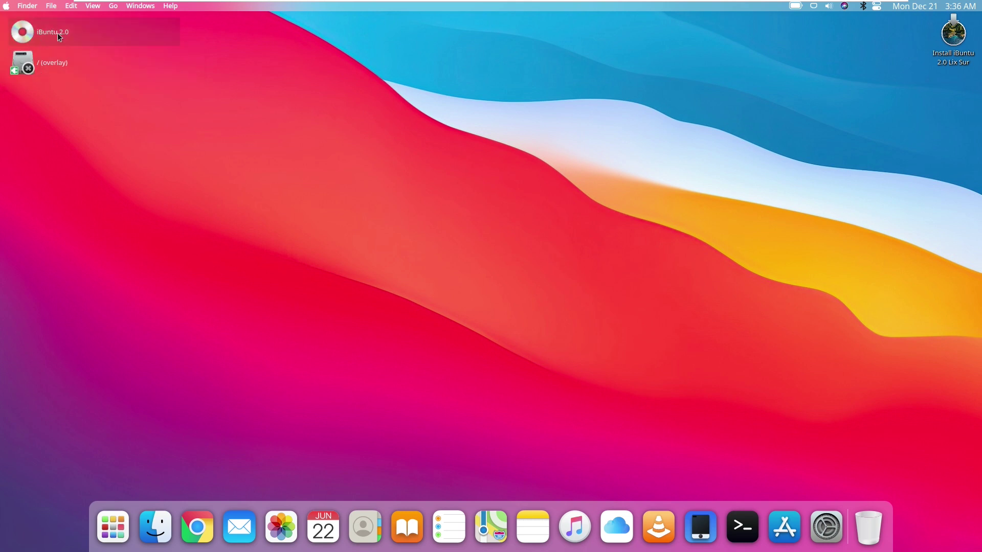
- View the Apple system menu, dismiss it, and launch the iBuntu Lix Sur installer
click(8, 5)
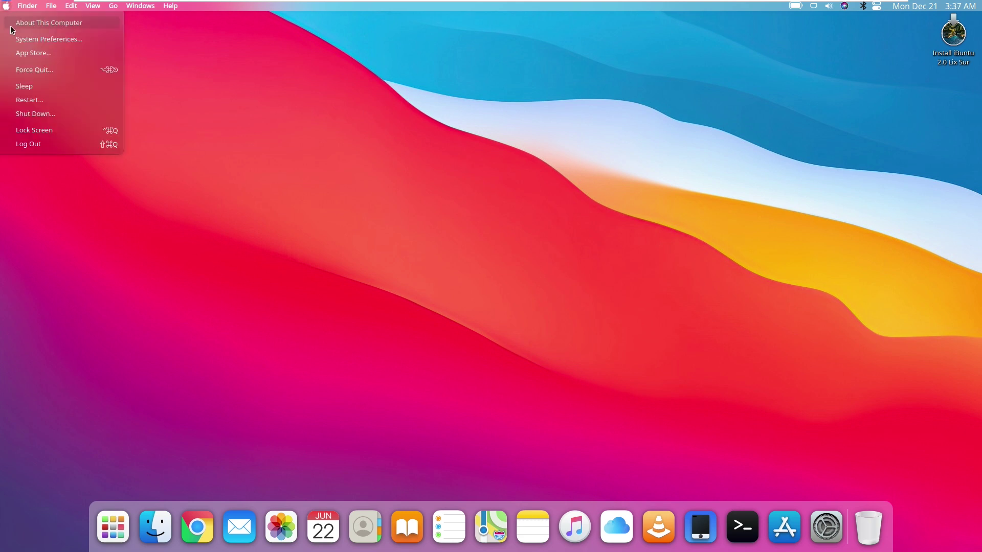
click(223, 236)
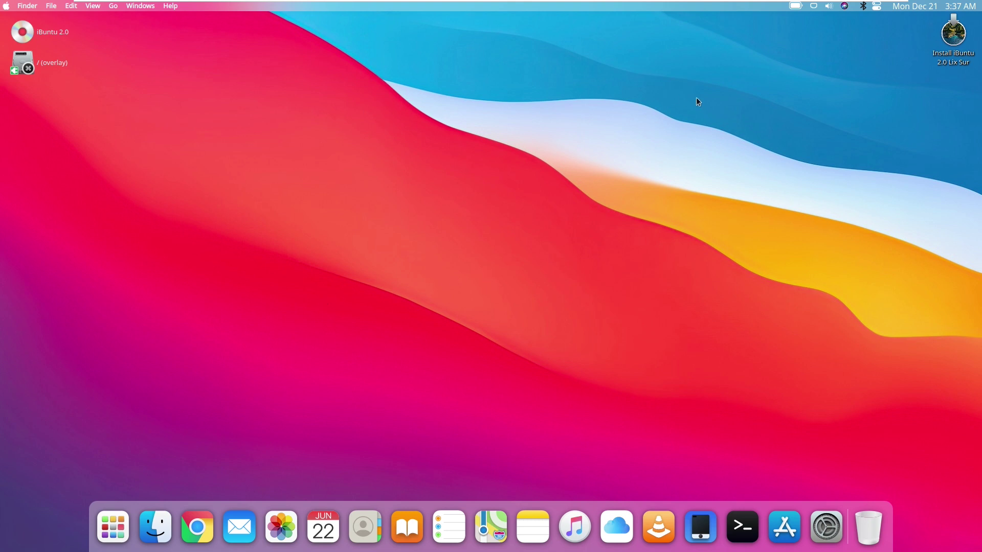
drag(954, 35, 711, 182)
- Accept the default location and keyboard layout in the installer
drag(711, 182, 709, 177)
click(662, 341)
click(662, 341)
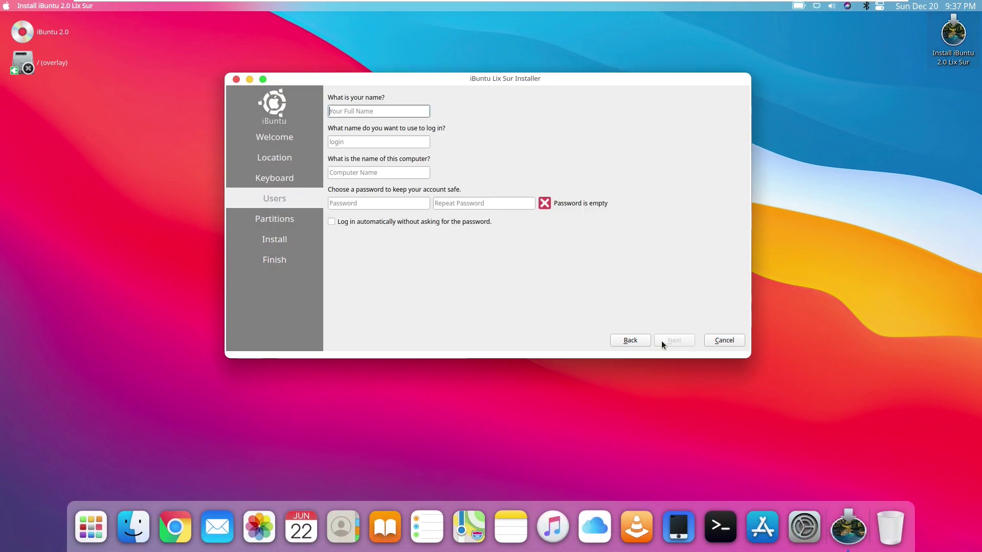
- Create the user account named 'Ubuntu' with a confirmed password
text(Ubuntu)
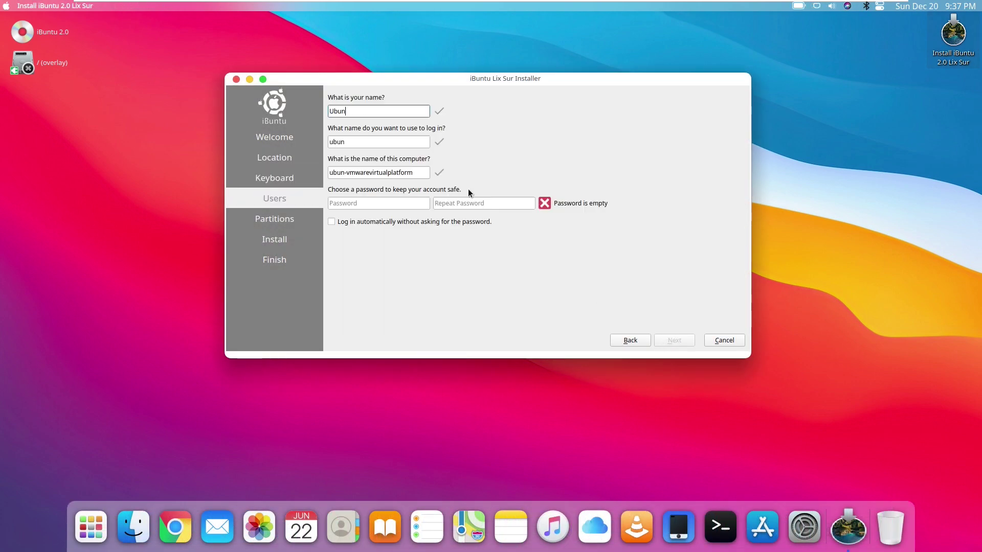
click(376, 203)
text(**********)
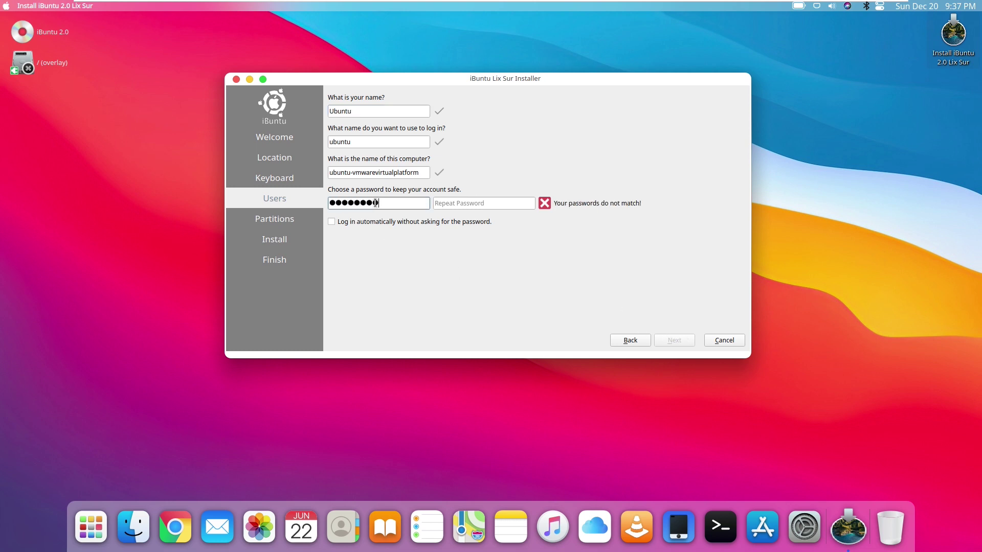
key(Tab)
text(**********)
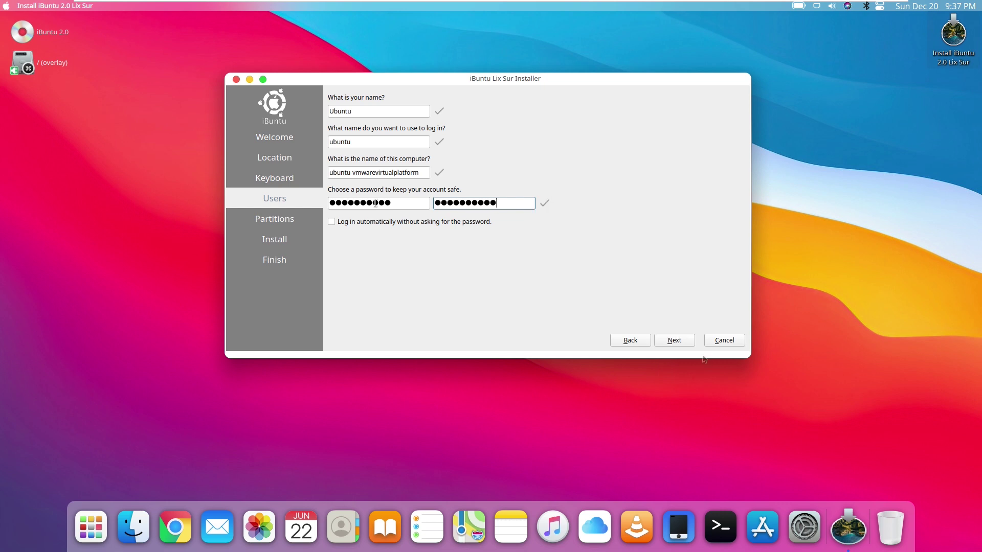
click(686, 342)
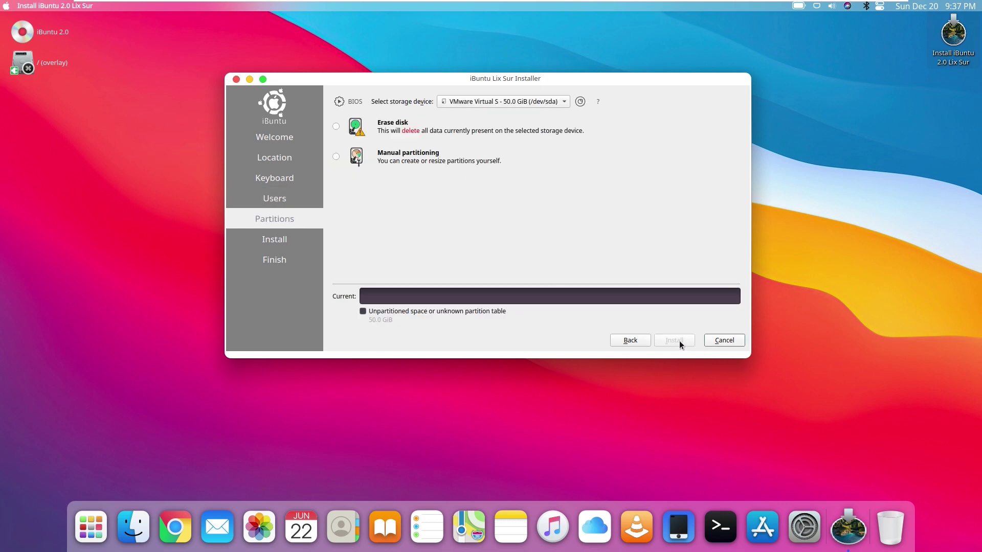
- Choose to erase the whole 50.0 GiB disk and start the installation
click(364, 130)
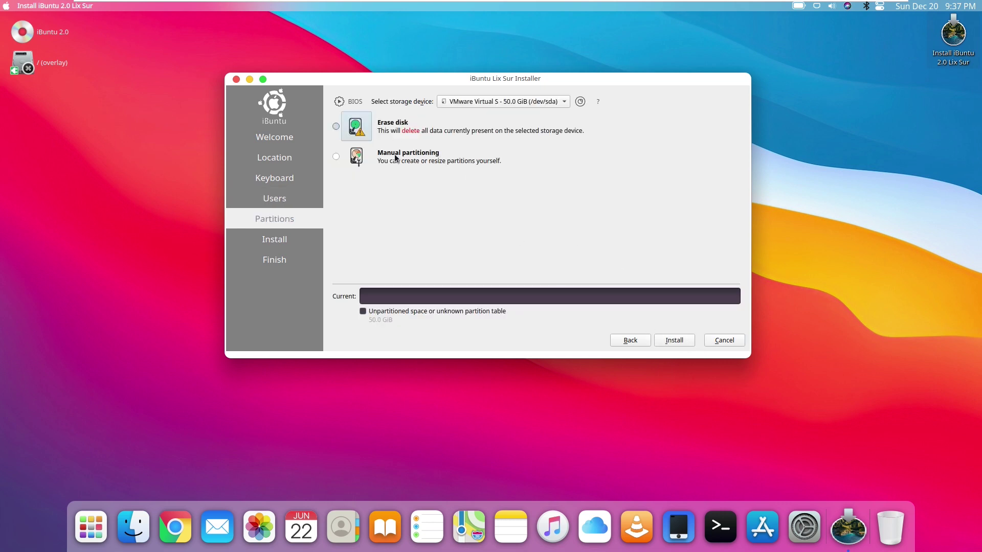
click(673, 339)
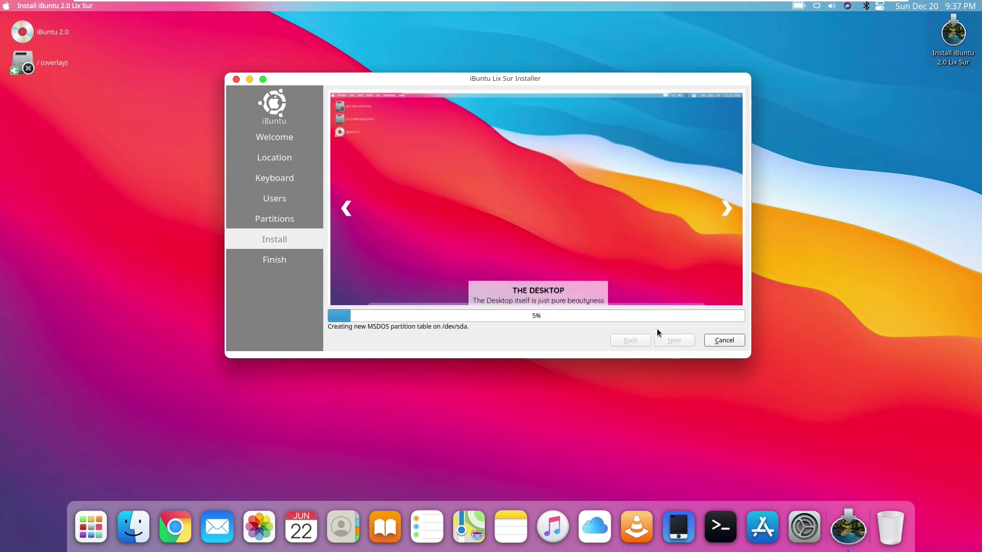
click(428, 71)
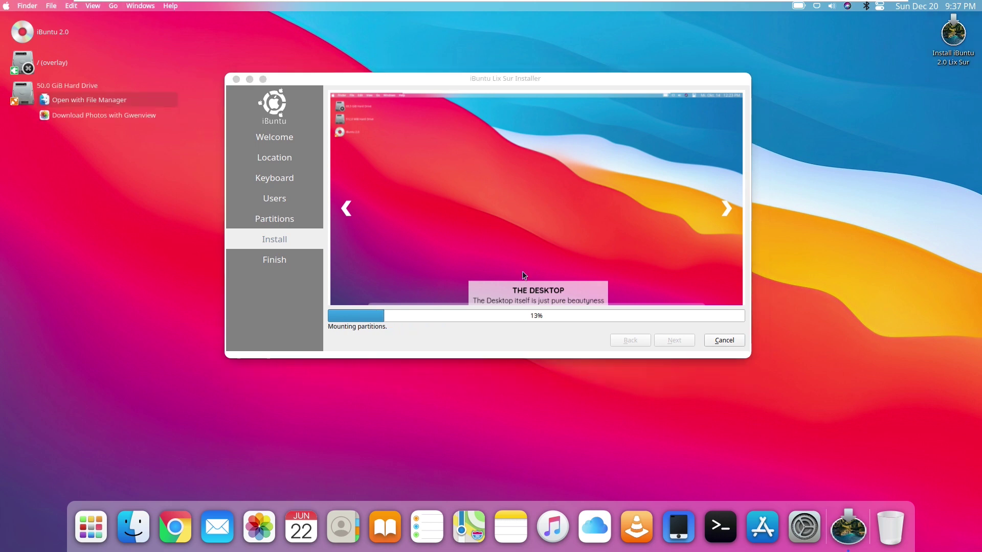
click(523, 305)
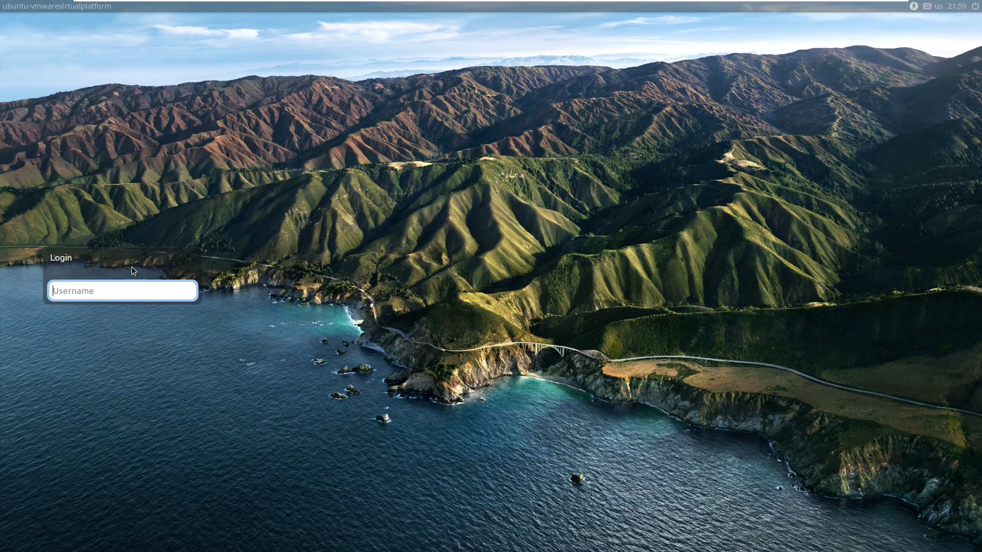
- Sign in to the installed system as user 'ubuntu' with the account password
text(ubuntu)
key(Return)
text(password)
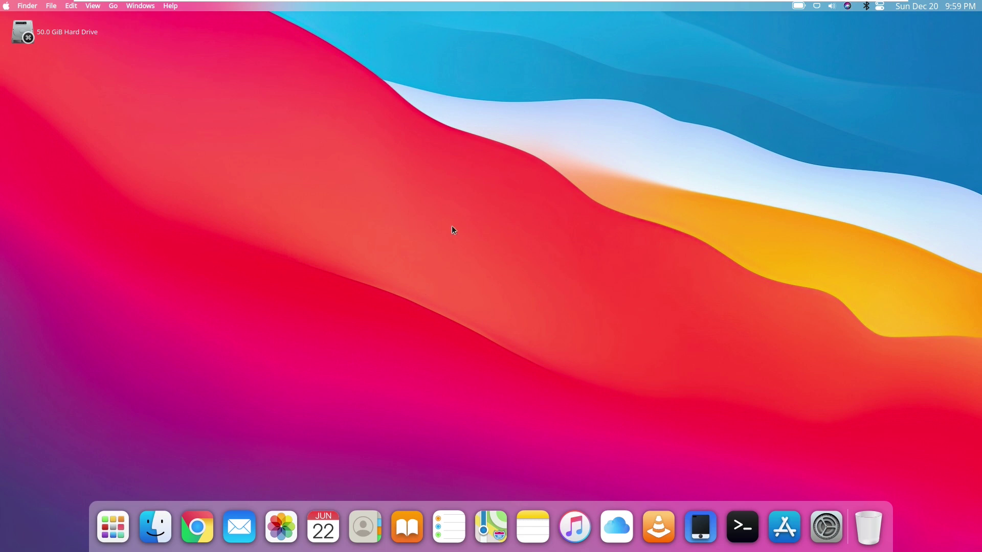
click(800, 7)
- Open Energy Saving from the power panel, close it unchanged, and bring up Launchpad
click(800, 6)
click(799, 7)
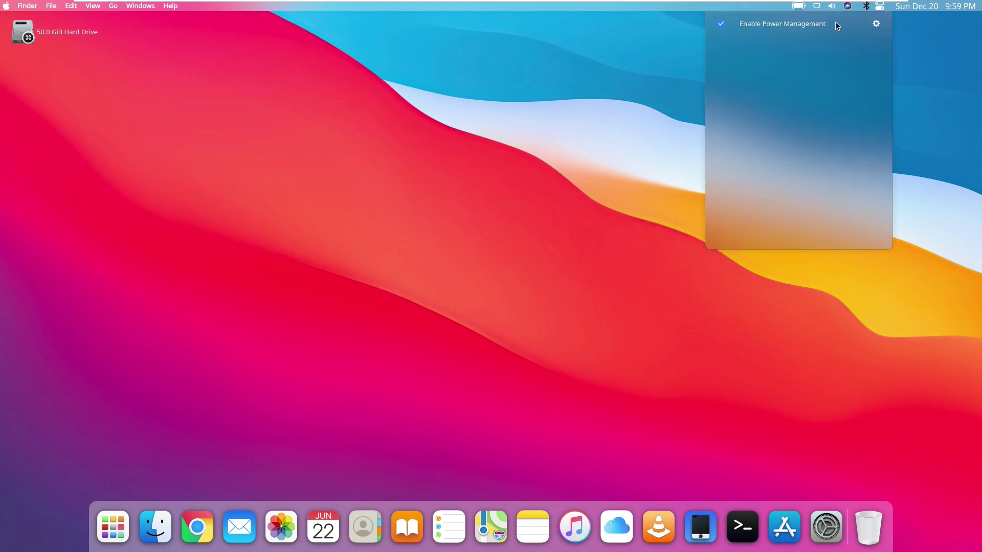
click(878, 24)
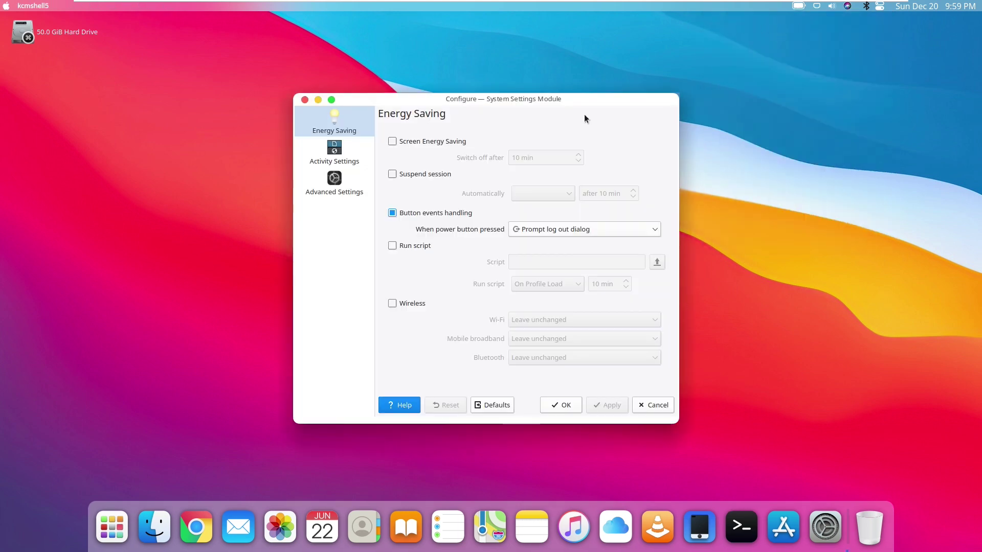
click(304, 100)
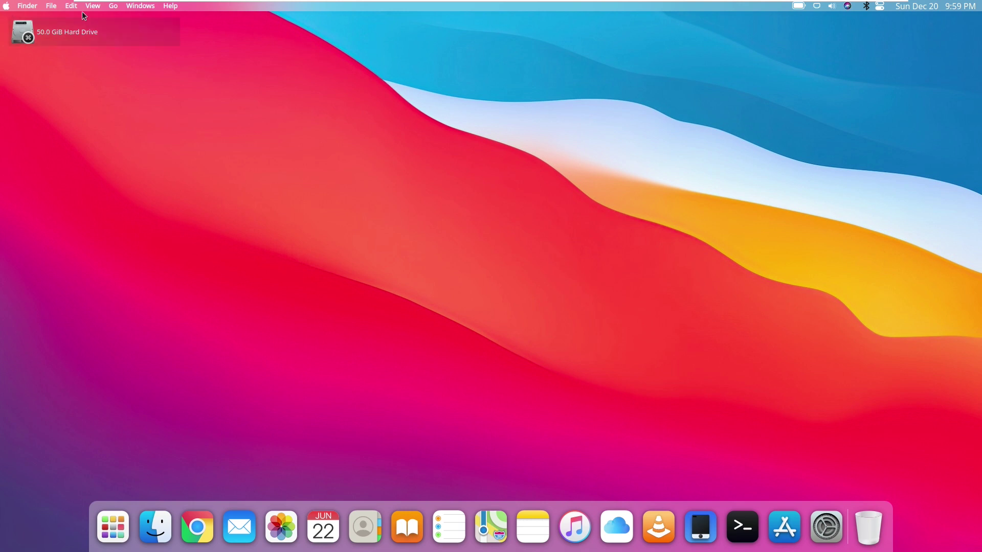
mouse_move(10, 13)
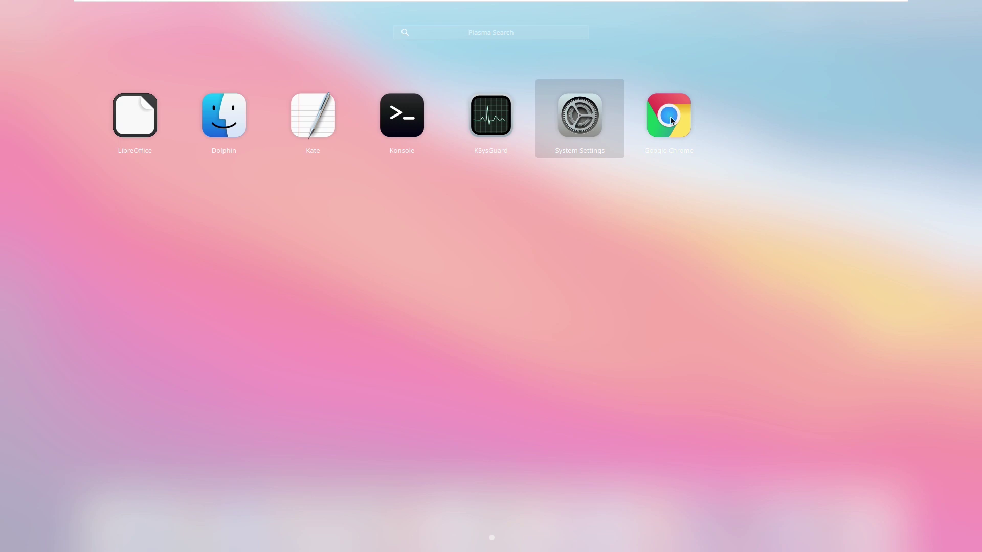
- Browse the full all-apps grid in Launchpad, then dismiss it back to the desktop
drag(610, 296, 2, 285)
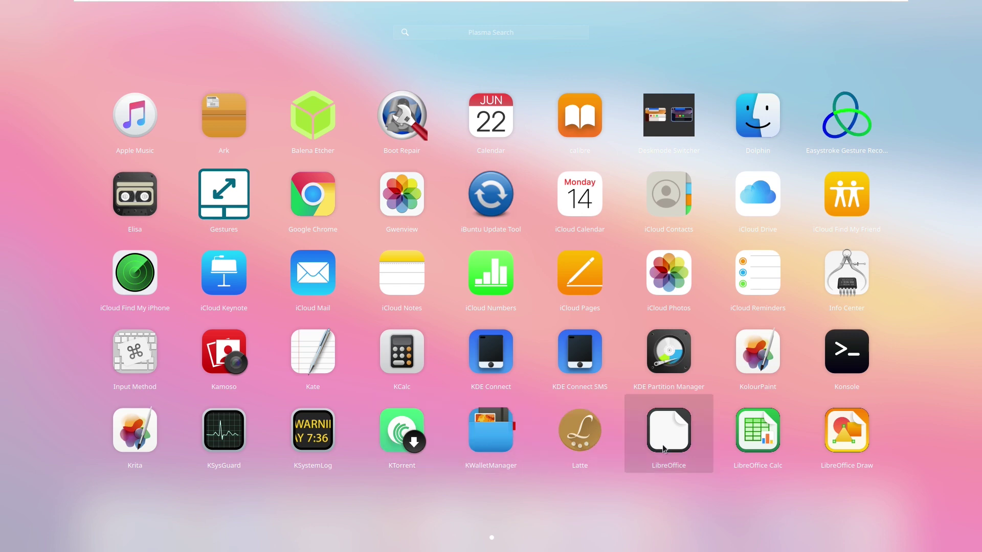
click(217, 486)
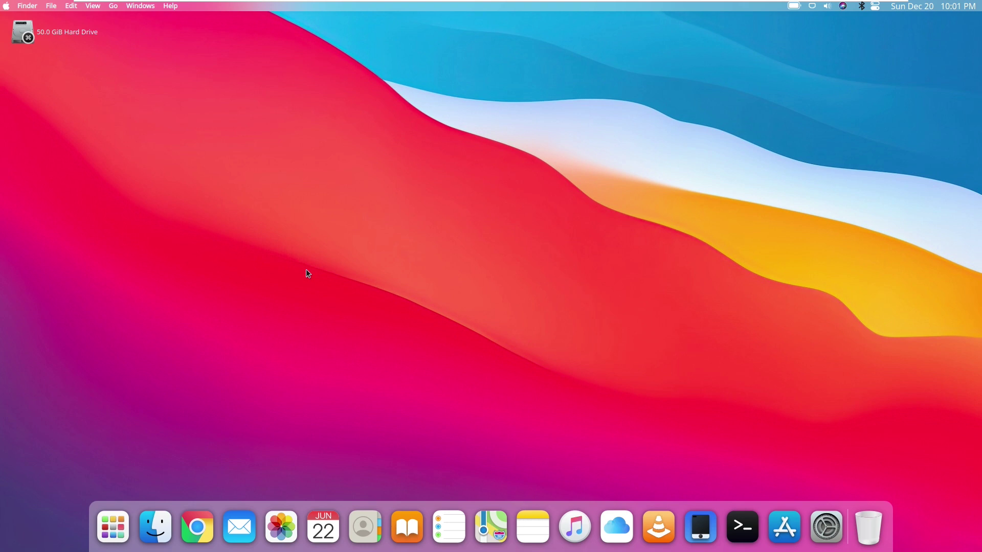
click(7, 6)
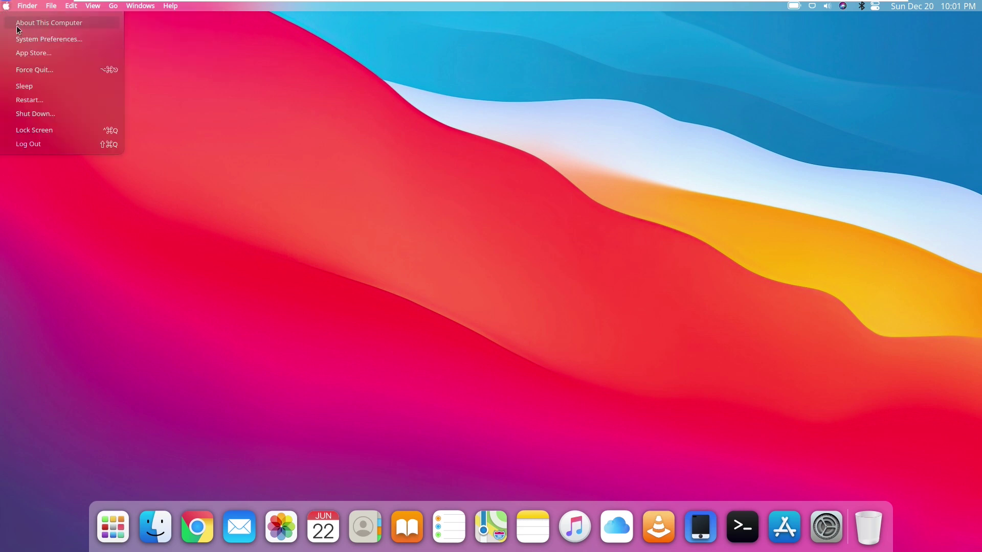
click(18, 23)
drag(330, 19, 509, 119)
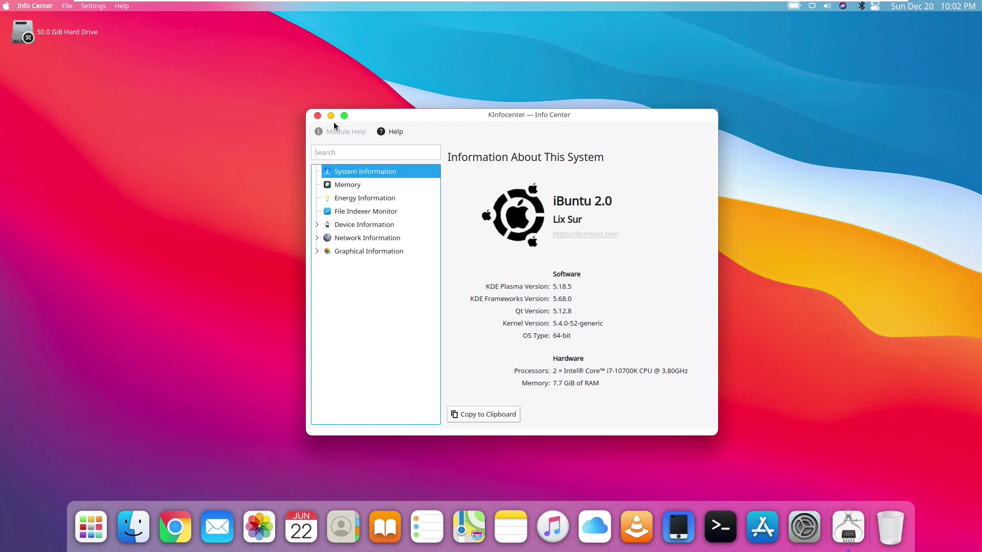
click(345, 116)
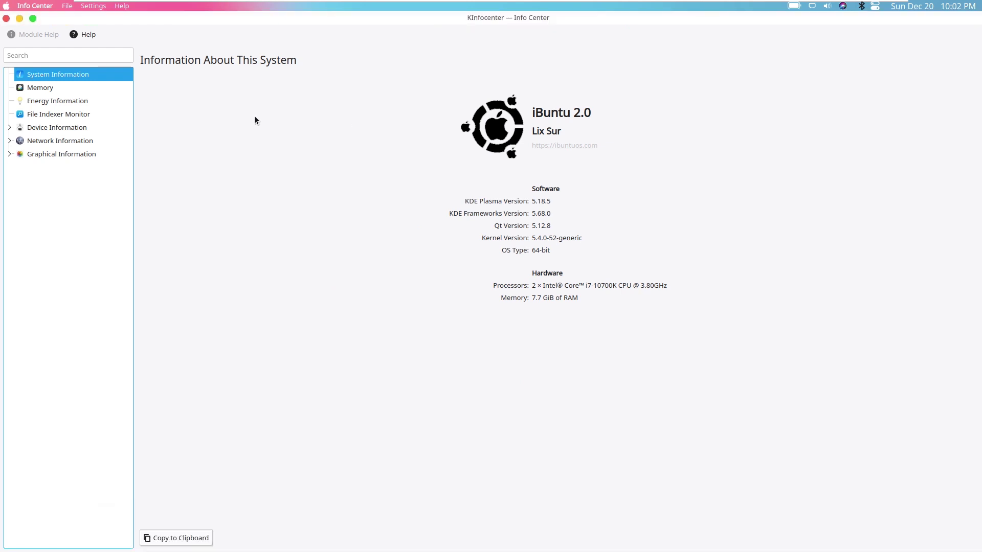
click(32, 18)
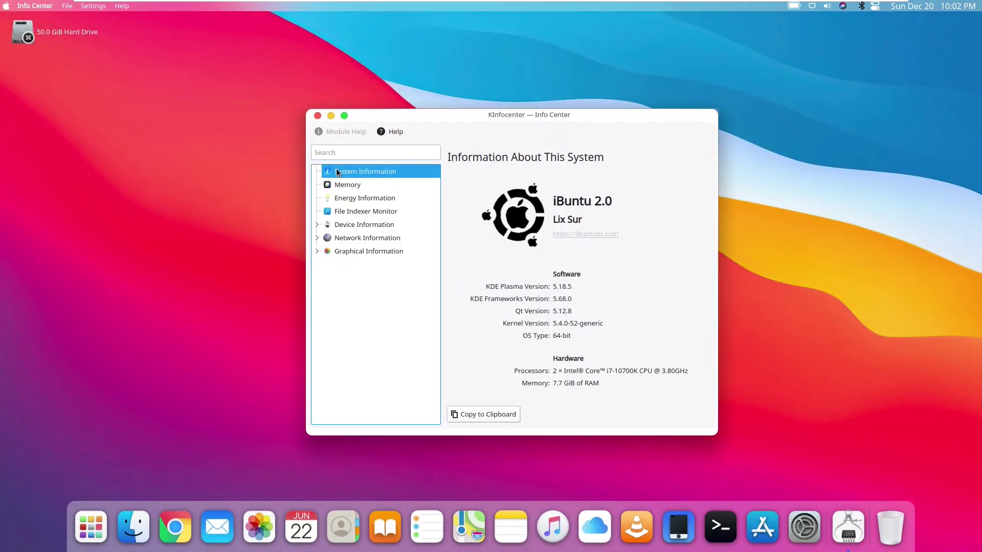
click(317, 117)
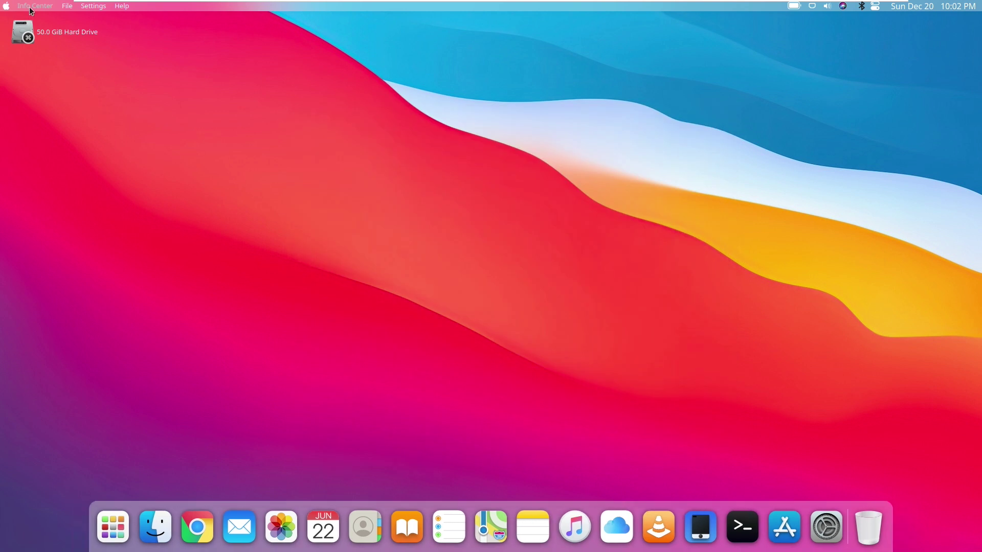
click(67, 6)
mouse_move(87, 10)
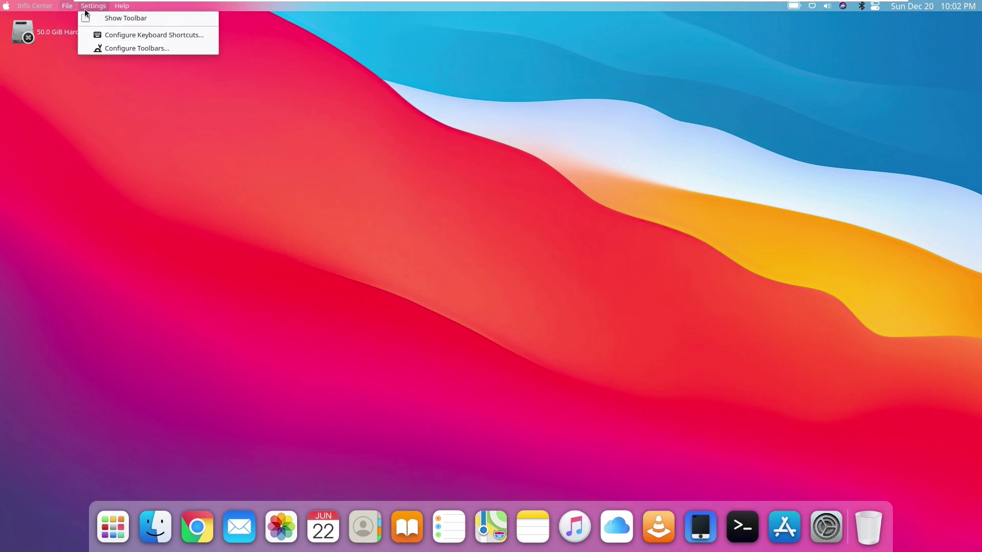
click(5, 8)
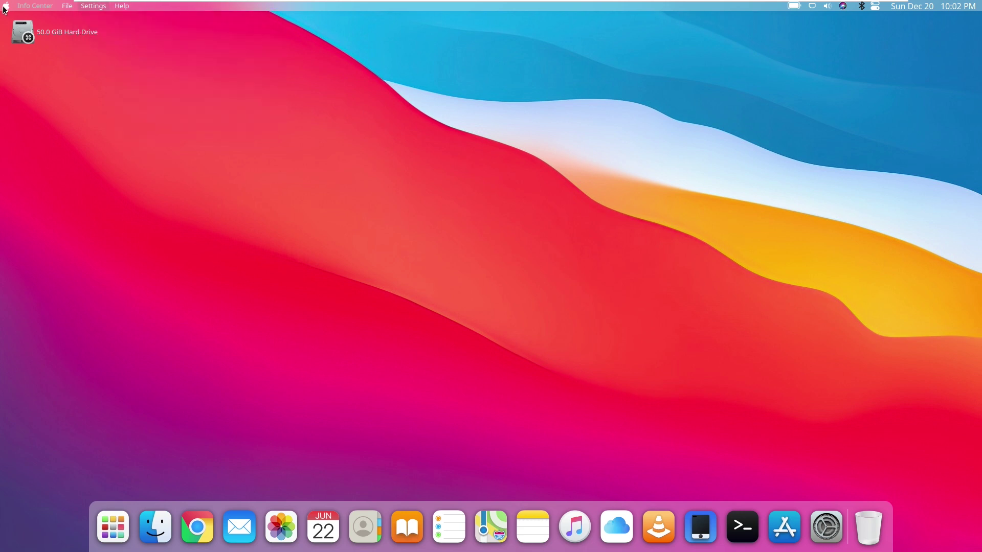
click(6, 8)
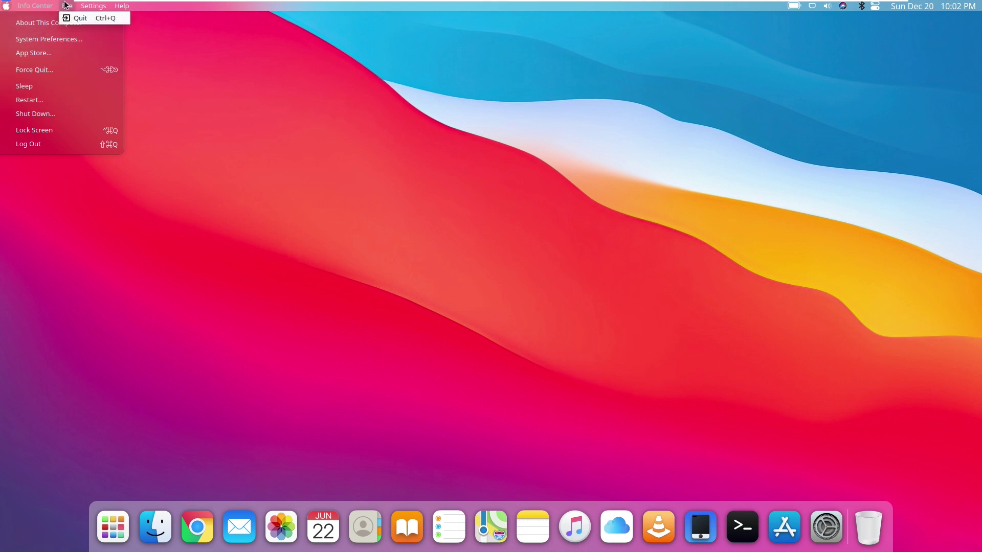
mouse_move(94, 9)
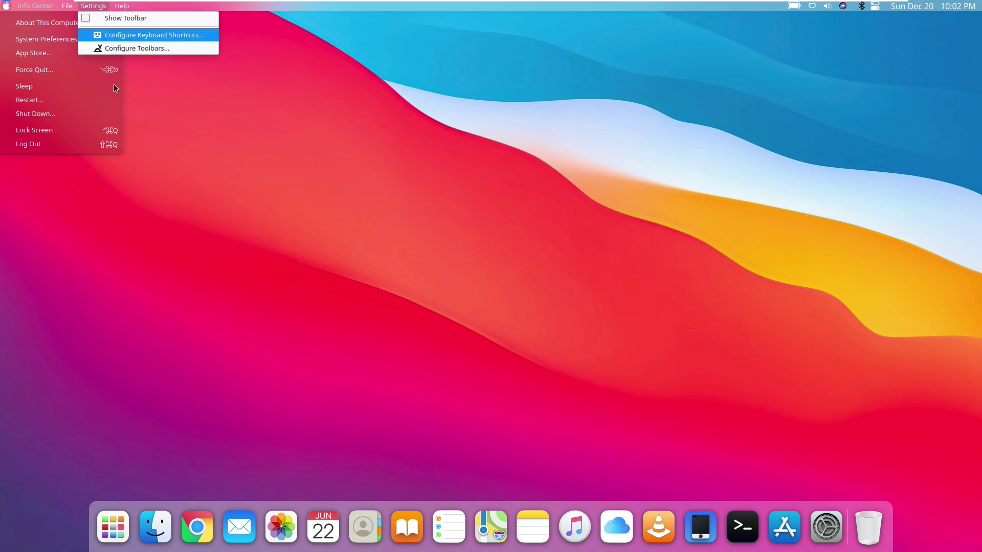
click(521, 411)
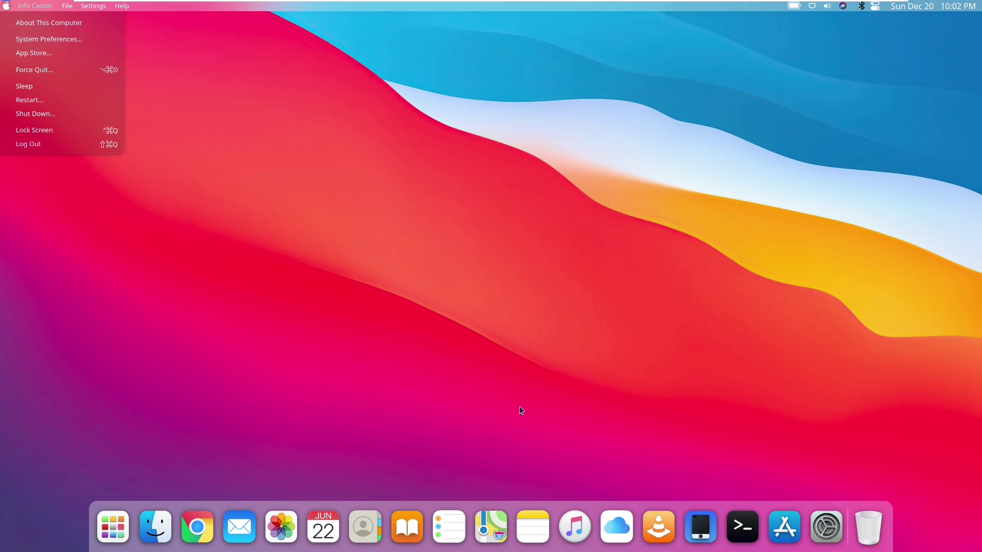
- Open Dolphin on the ubuntu home folder, center its window, then quit it with Ctrl+Q
click(157, 526)
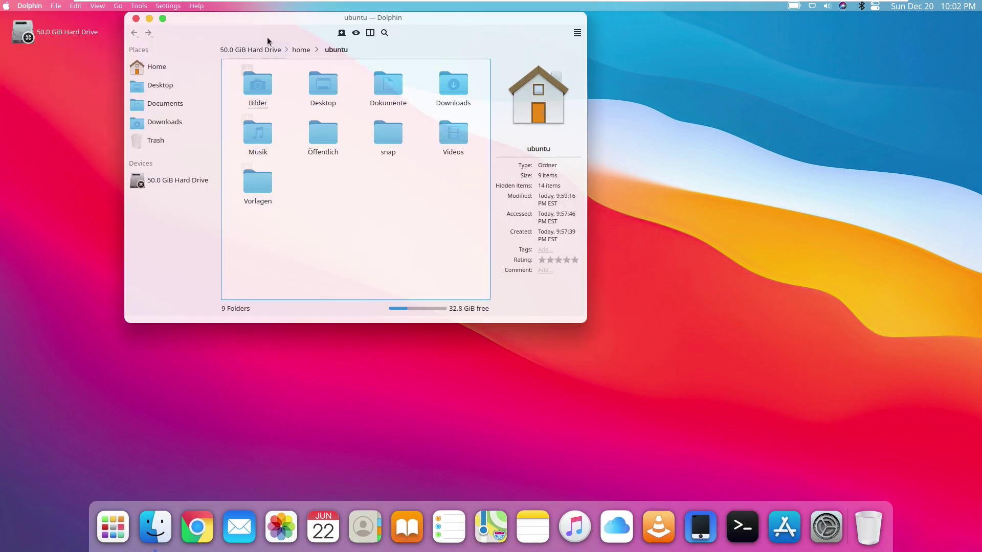
drag(297, 25, 452, 103)
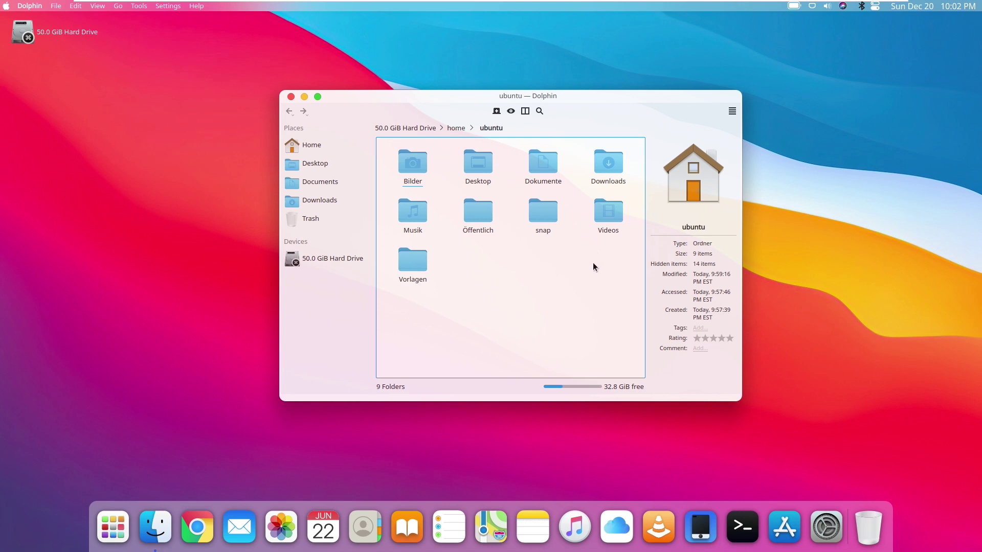
key(ctrl+q)
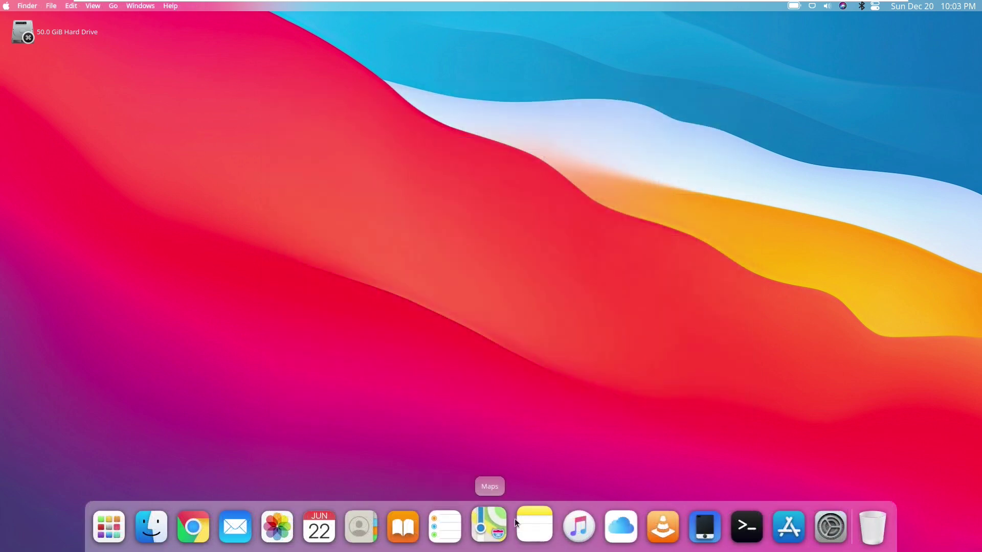
click(520, 517)
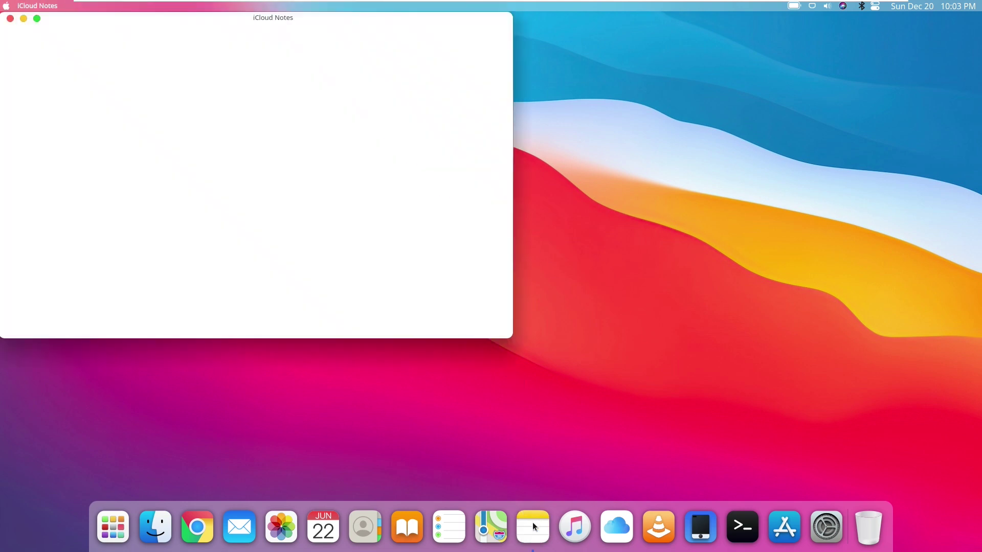
click(532, 523)
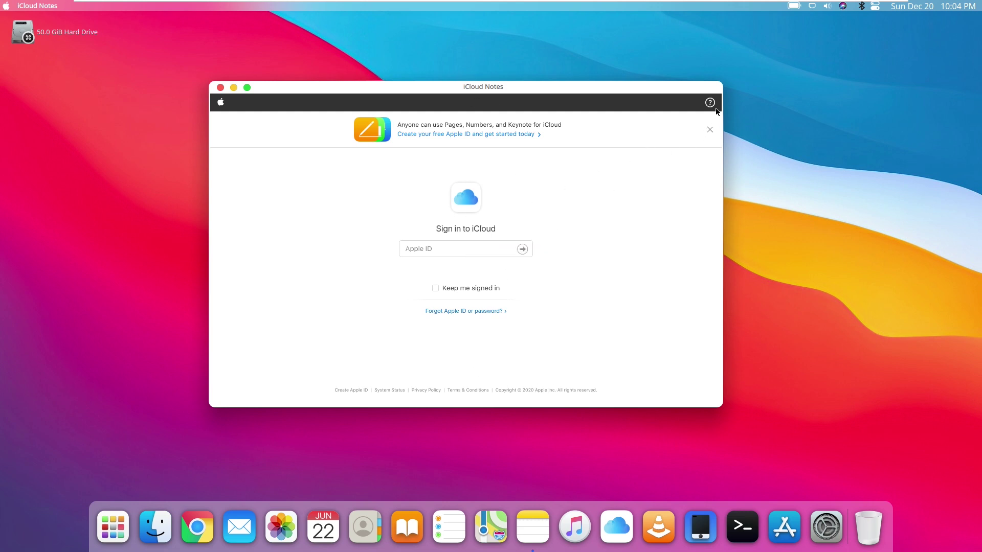
click(710, 127)
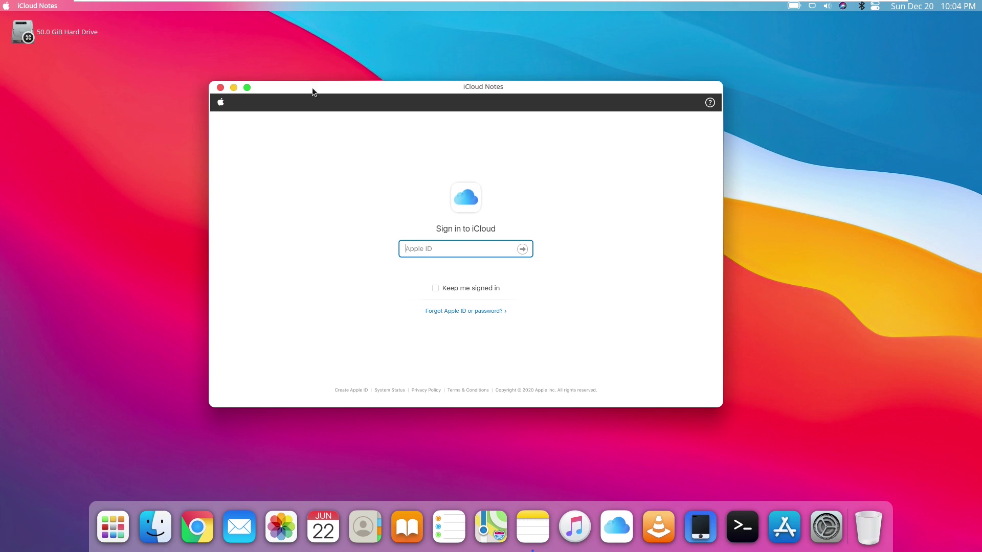
drag(312, 87, 256, 89)
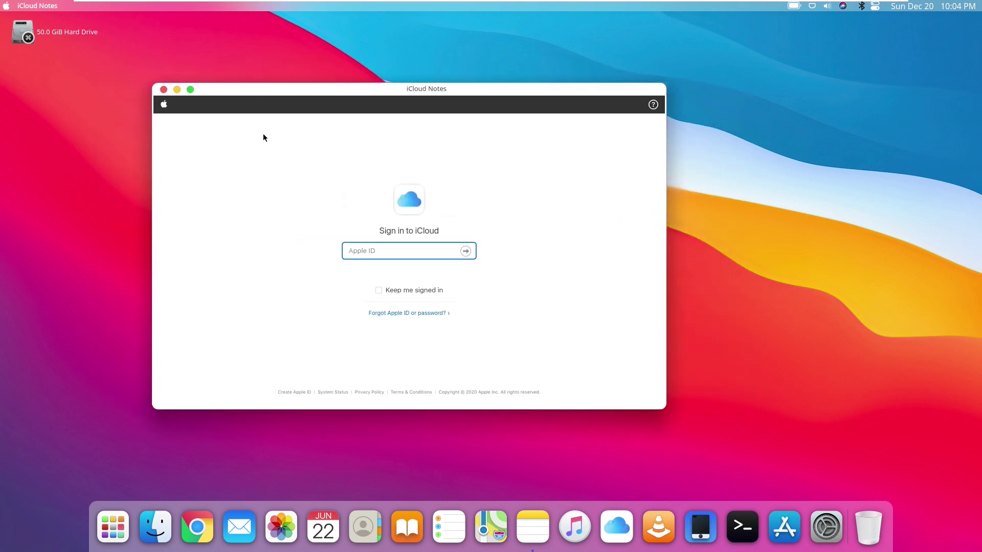
click(163, 89)
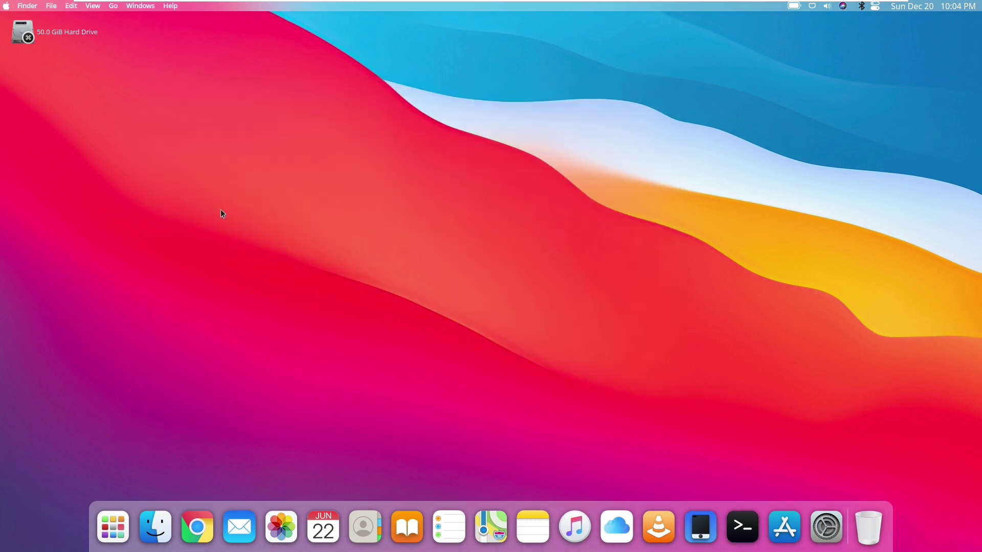
click(785, 527)
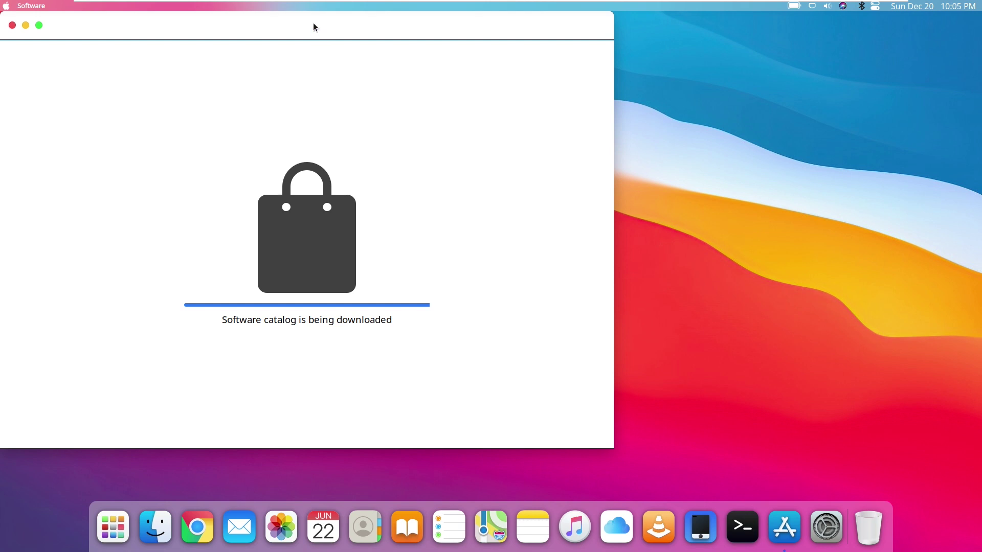
- Center the Software store window and choose its About entry from the ⋯ options menu
drag(313, 24, 483, 57)
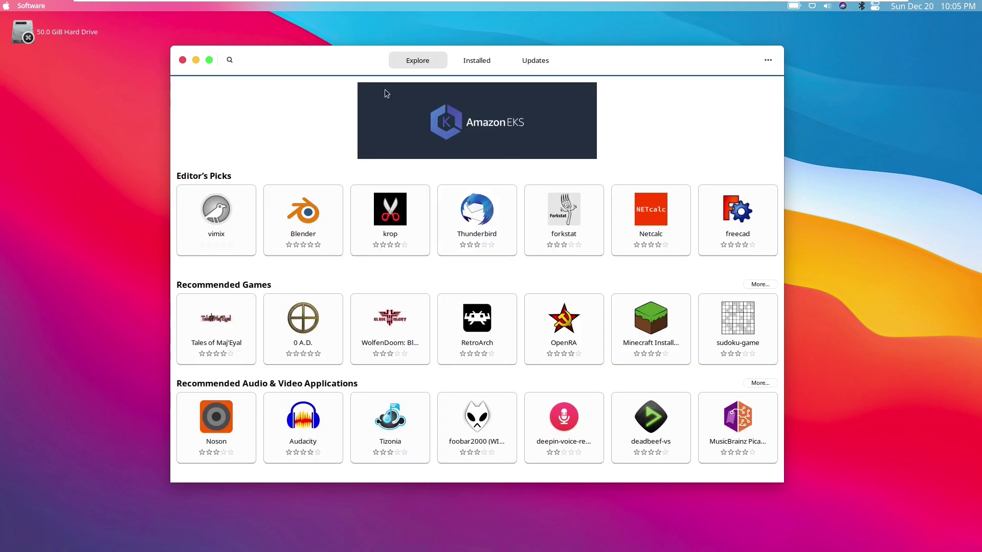
click(767, 60)
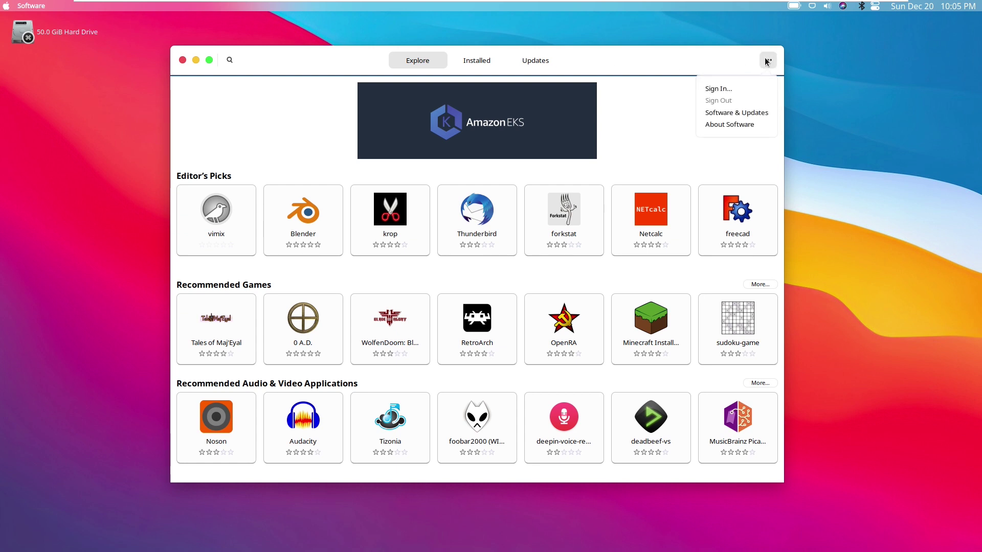
key(Up)
key(Return)
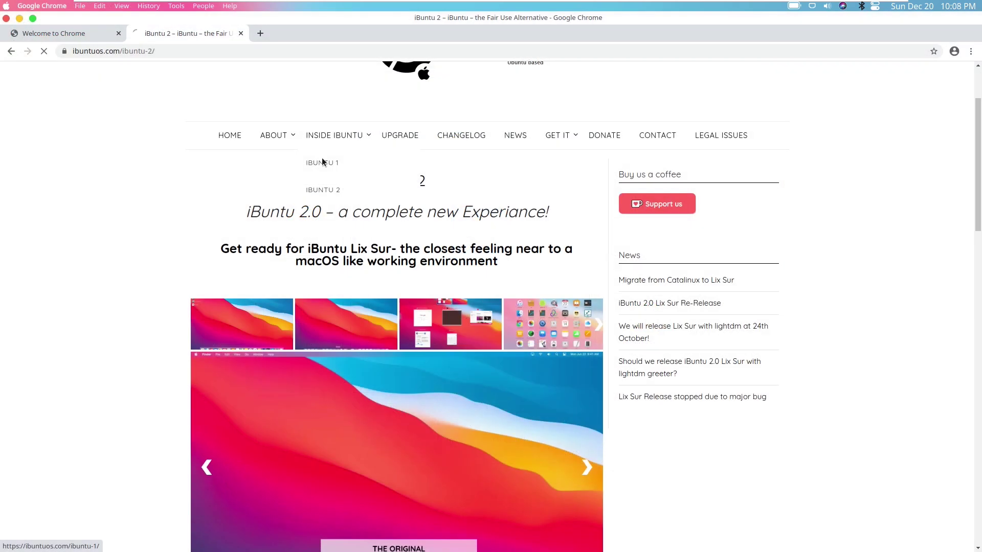
- Open the iBuntu 1 Catalinux page from INSIDE IBUNTU and scroll down through it
click(320, 163)
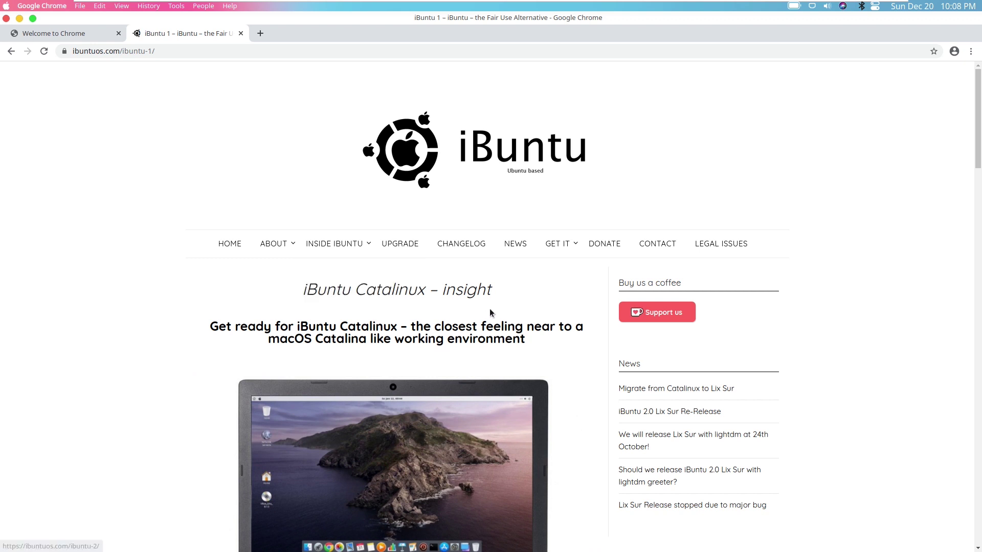
scroll(495, 310, down, 2)
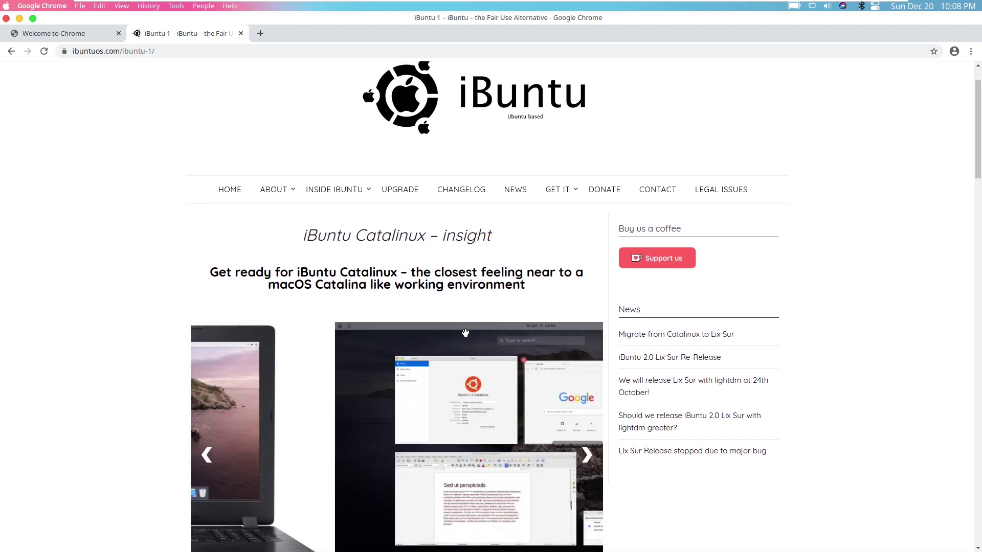
scroll(848, 335, down, 1)
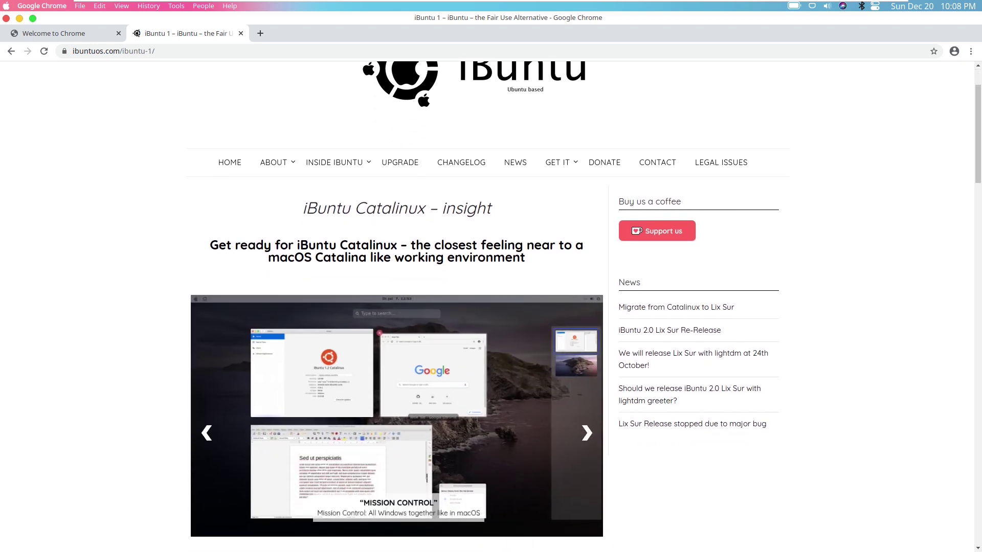
key(super)
key(super)
scroll(825, 346, down, 3)
scroll(825, 341, down, 20)
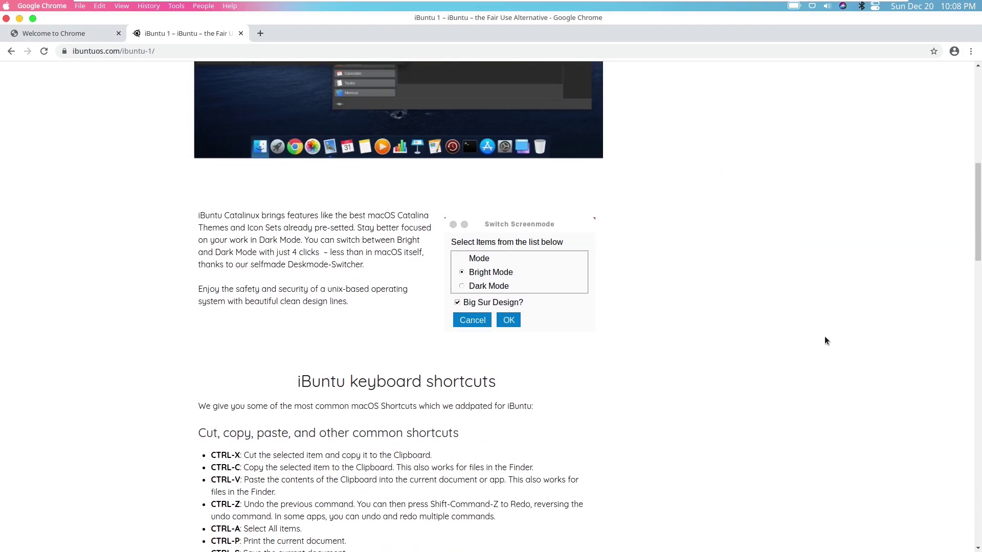
scroll(825, 340, down, 18)
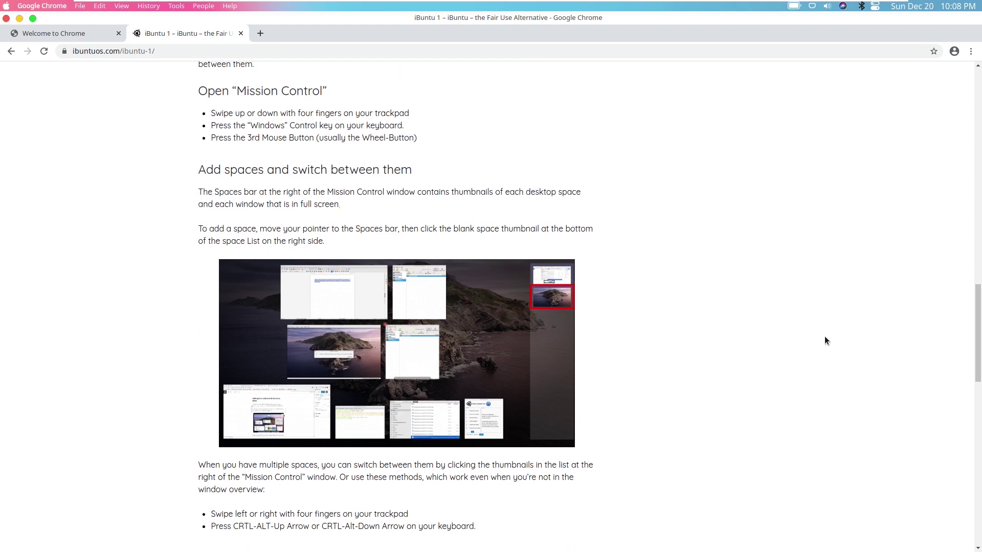
scroll(825, 341, down, 8)
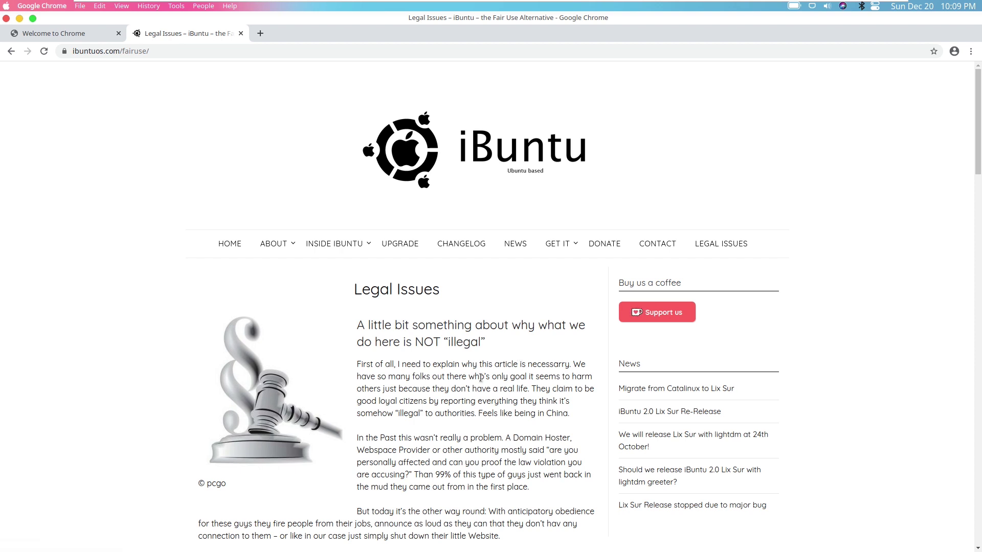
- Select the Legal Issues article's opening lines, scroll to the footer, and un-maximize Chrome
scroll(457, 363, down, 1)
scroll(409, 371, up, 1)
drag(357, 366, 596, 368)
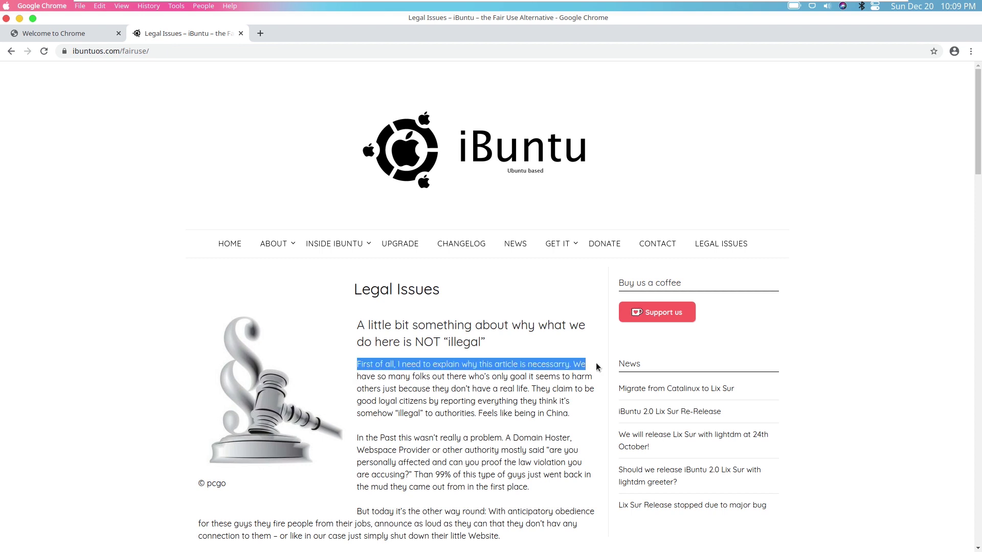
mouse_move(537, 375)
mouse_down()
mouse_move(458, 379)
mouse_move(585, 385)
mouse_move(483, 390)
mouse_move(529, 389)
mouse_up()
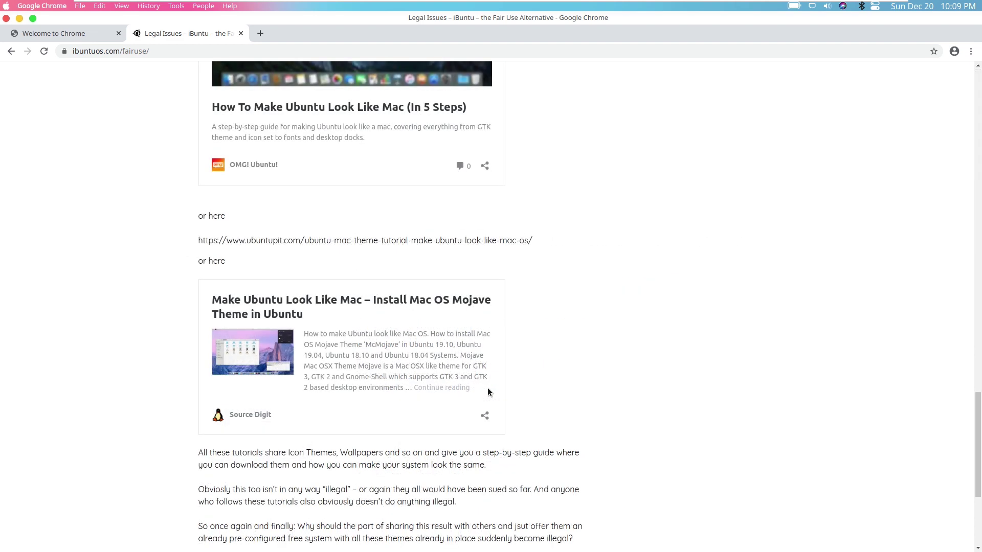
scroll(487, 388, down, 5)
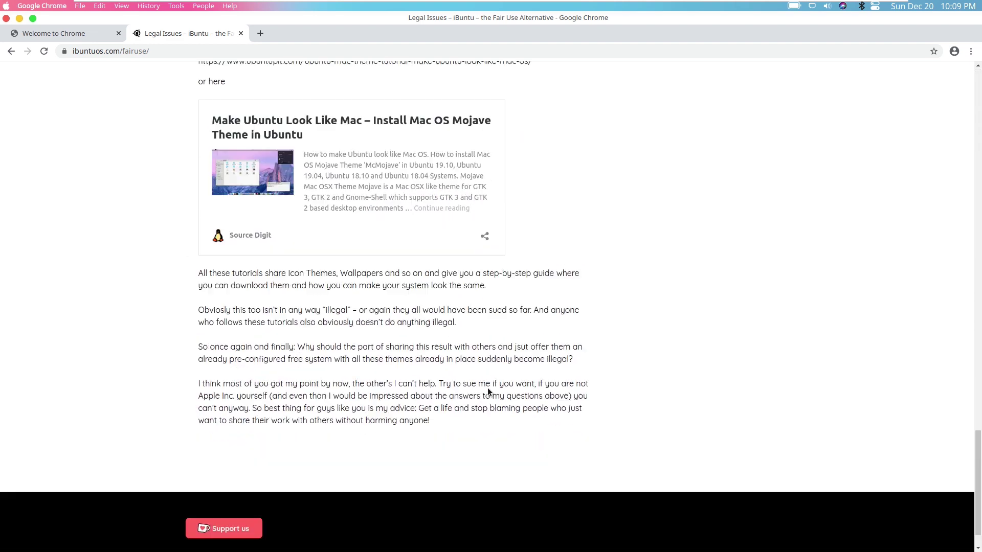
scroll(487, 391, down, 1)
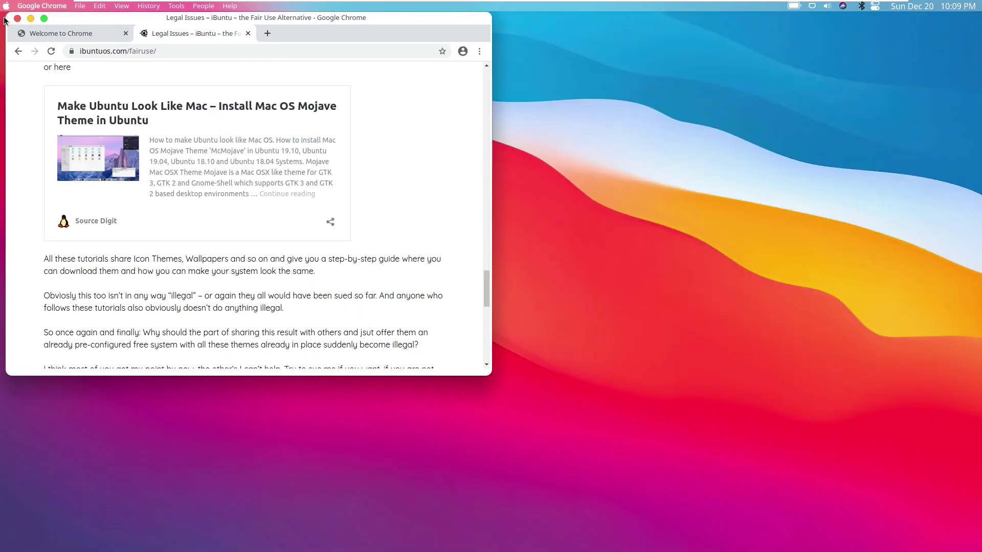
click(33, 18)
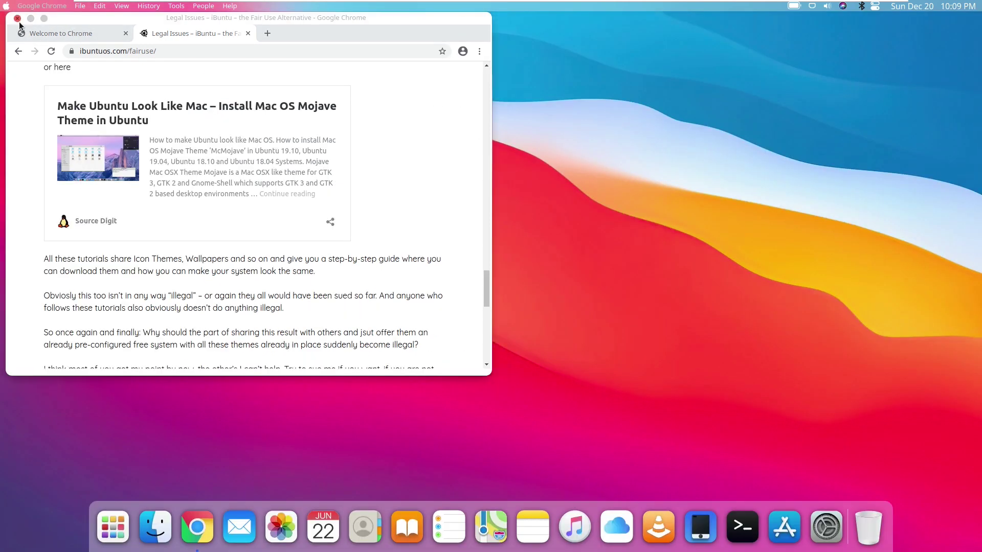
- Close the Chrome window, then briefly open and dismiss Launchpad and the desktop context menu
click(19, 19)
click(117, 535)
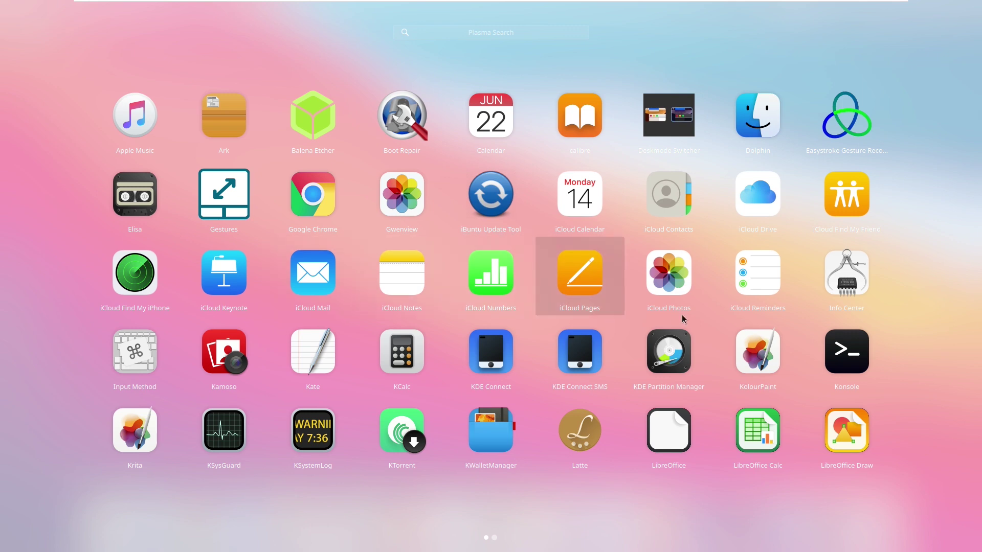
click(917, 218)
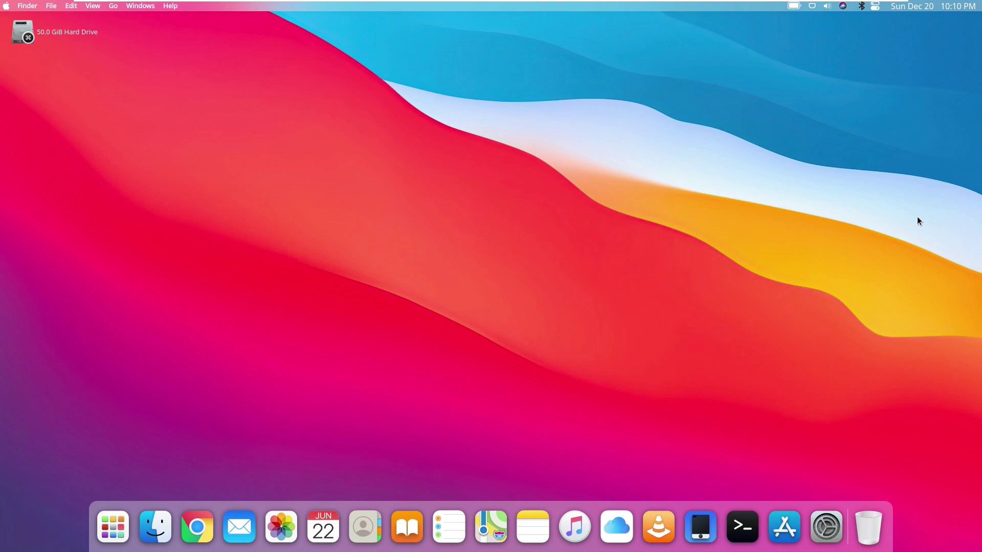
right_click(917, 217)
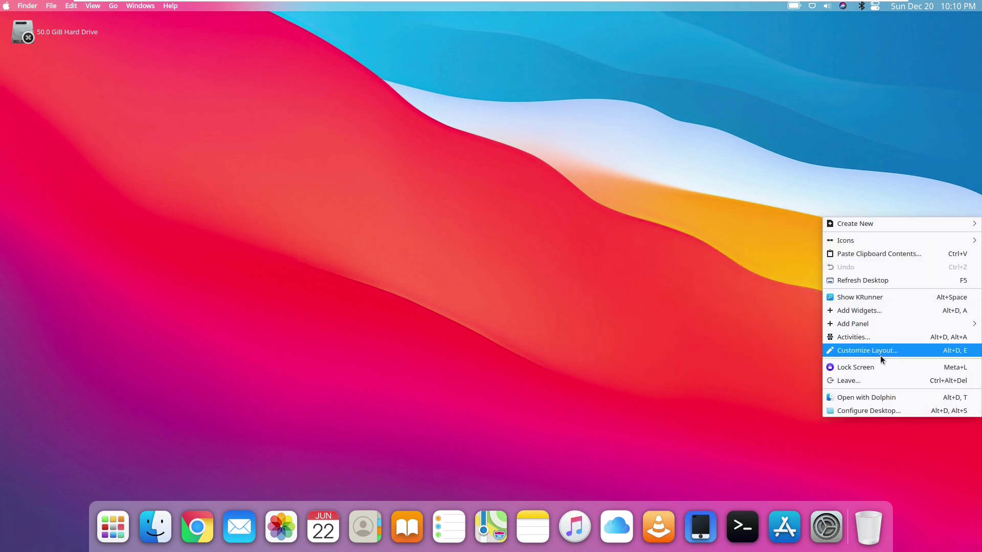
click(721, 377)
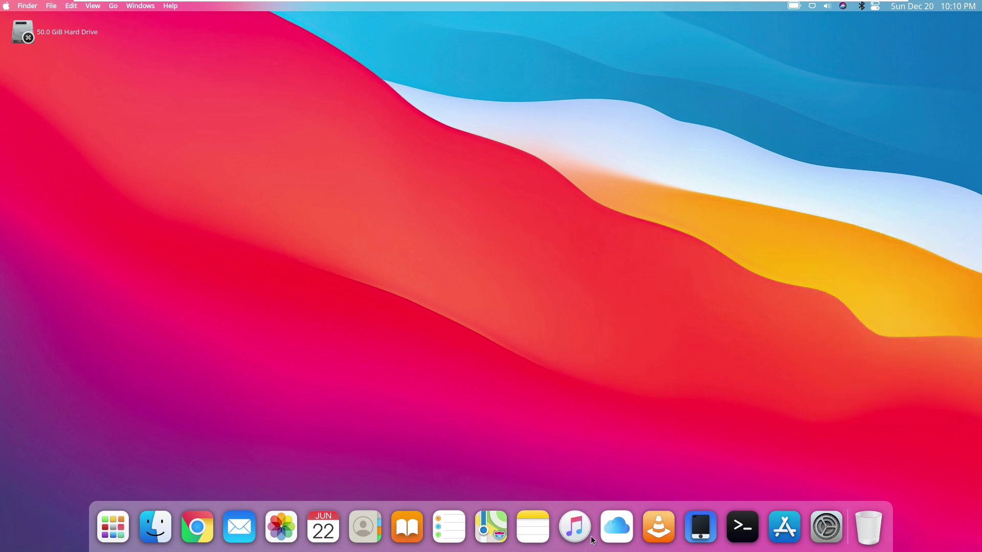
click(819, 515)
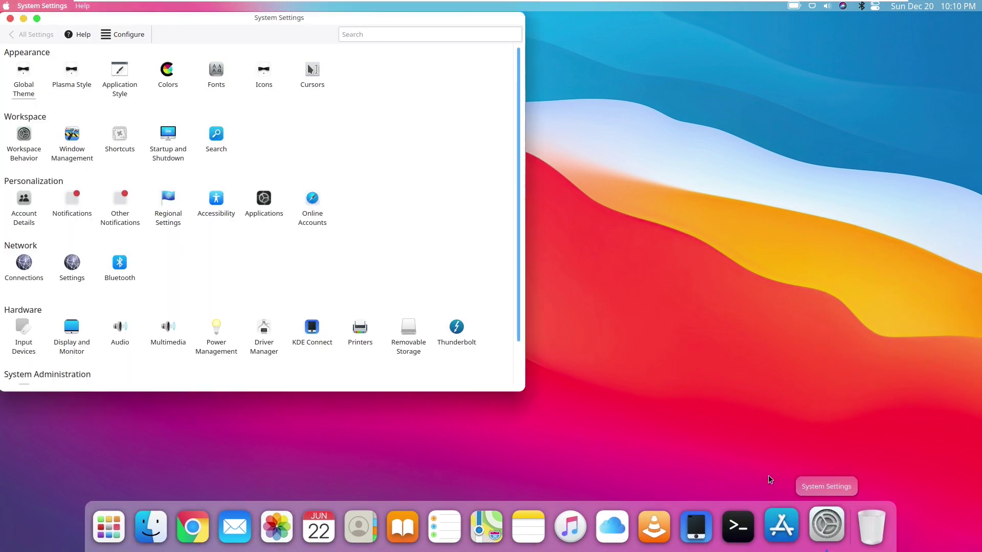
drag(259, 16, 374, 68)
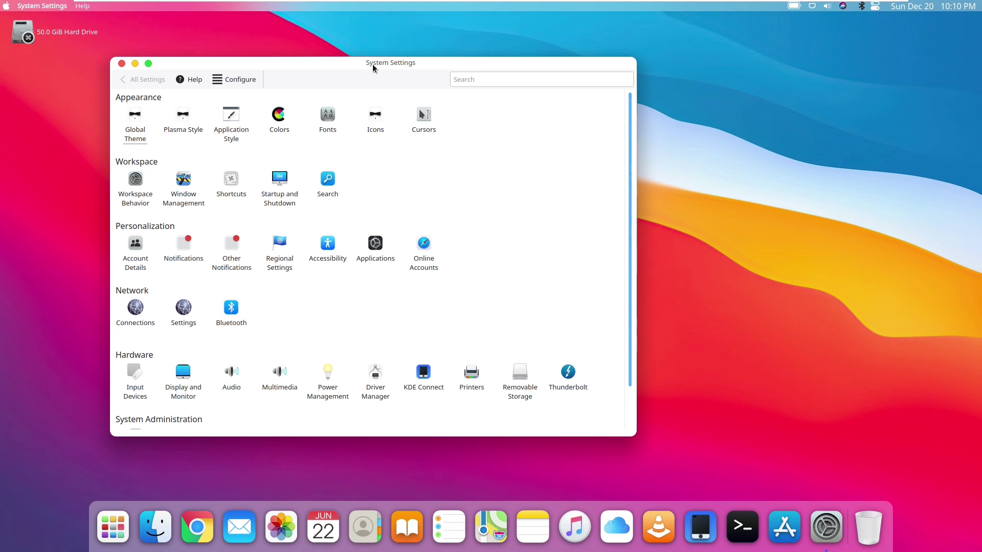
key(ctrl+q)
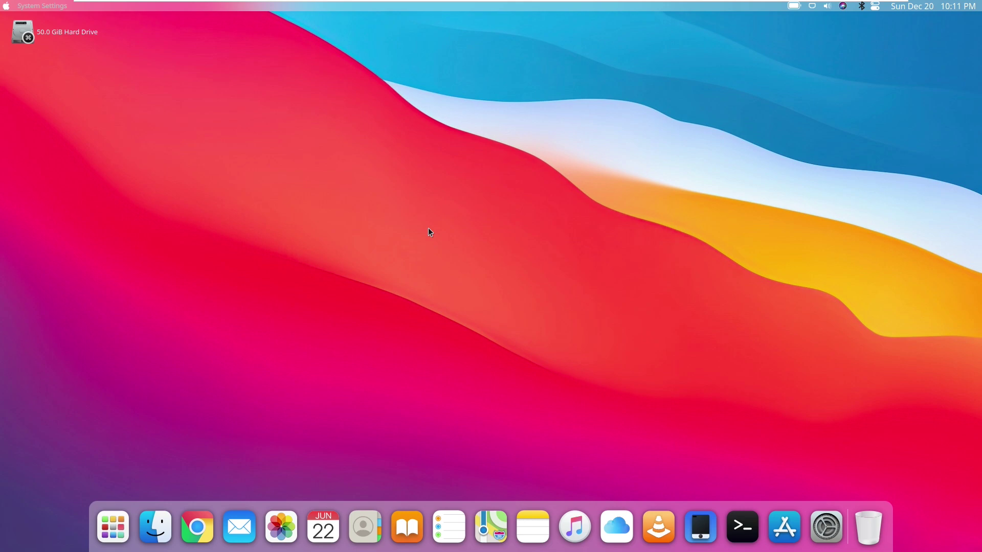
click(113, 527)
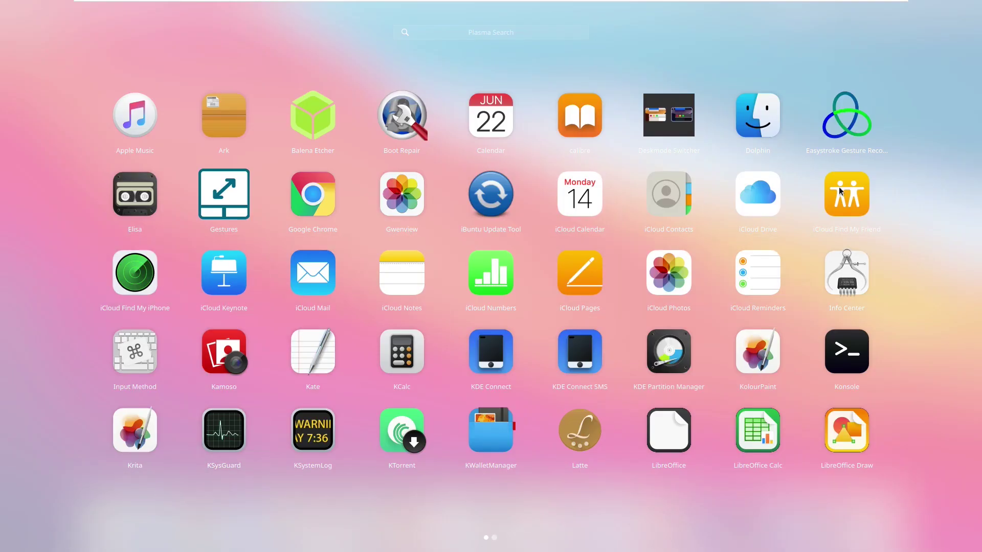
click(824, 162)
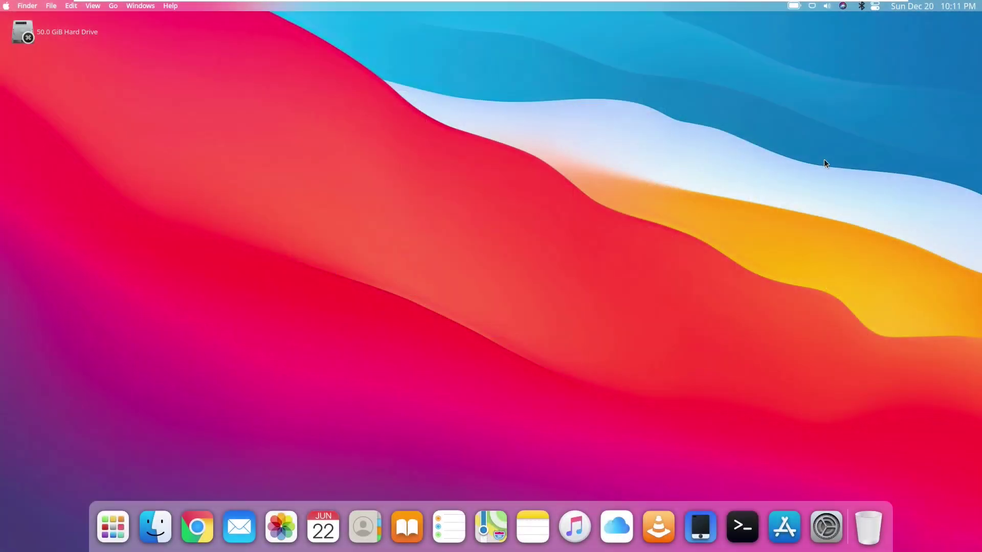